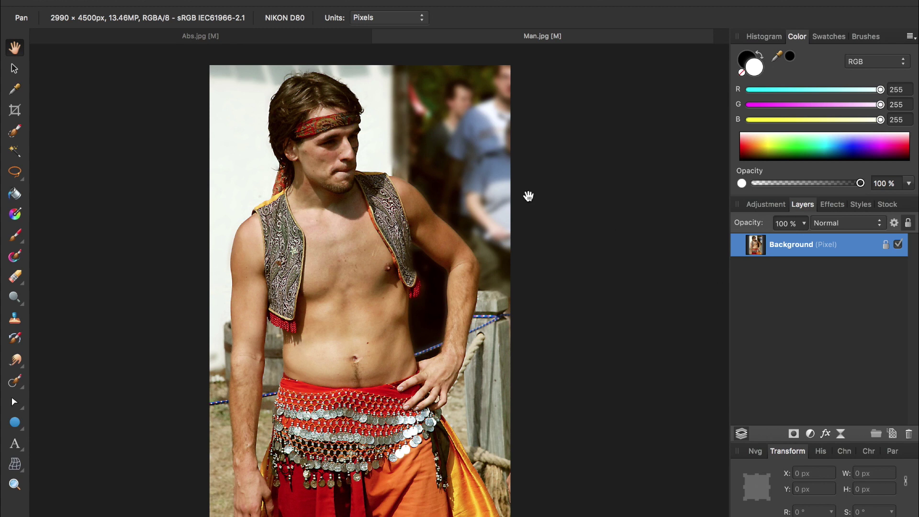
Switch to the Abs.jpg photo and pick the Freehand Selection Tool
click(338, 37)
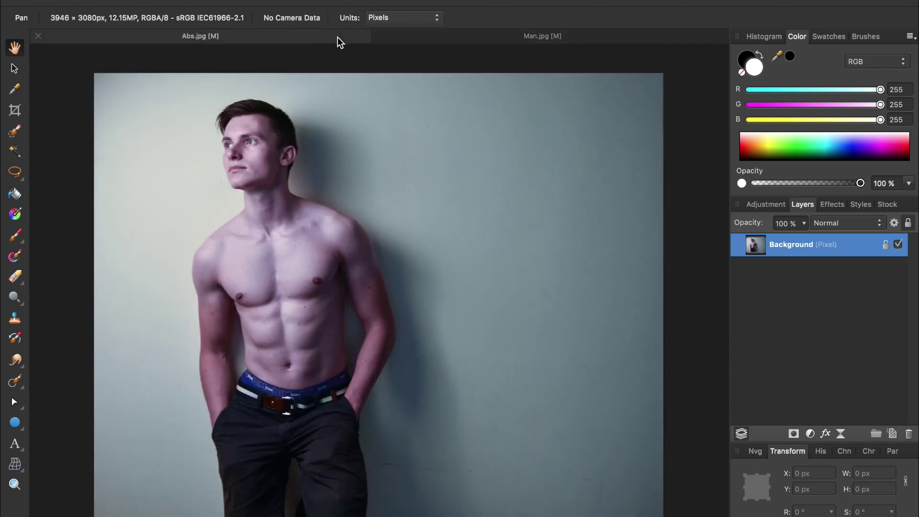
click(16, 176)
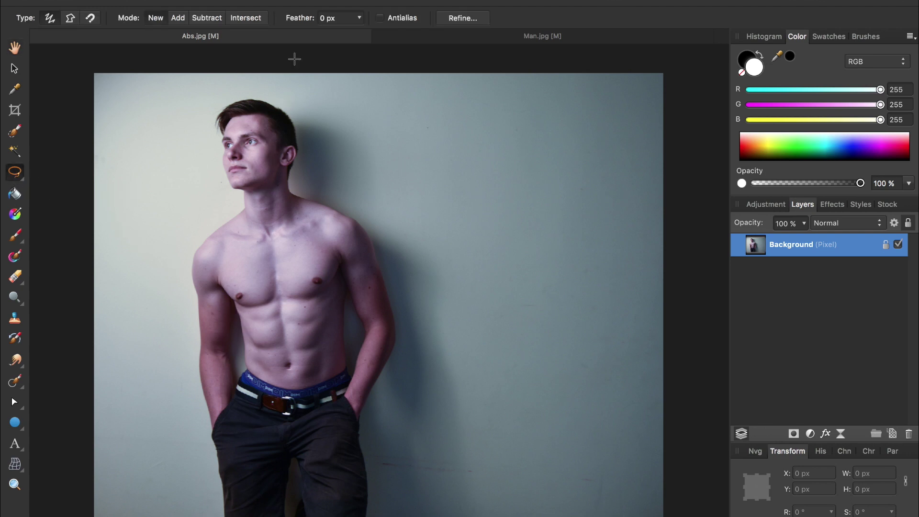
Set a 50 px feather, lasso loosely around the abs, and copy them
click(359, 18)
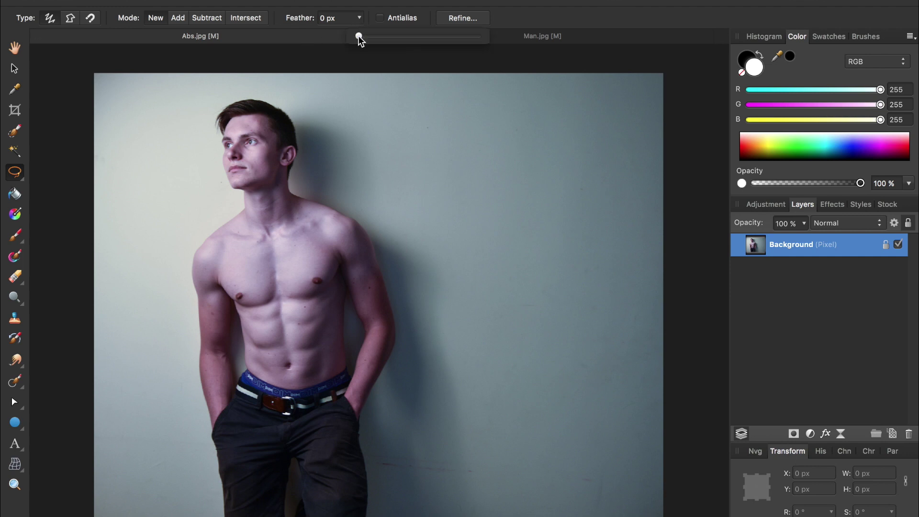
drag(361, 35, 415, 36)
click(360, 19)
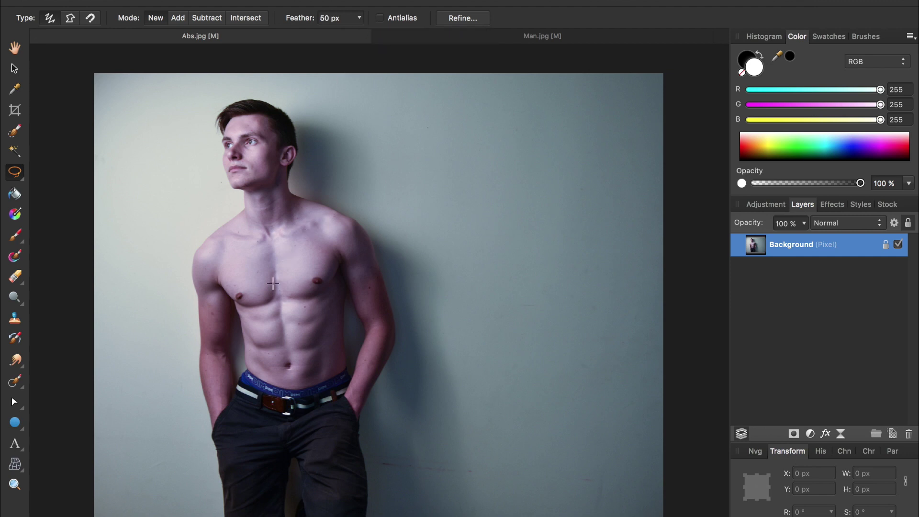
mouse_move(272, 305)
mouse_down()
mouse_move(246, 325)
mouse_move(261, 371)
mouse_move(281, 385)
mouse_move(309, 385)
mouse_move(330, 357)
mouse_move(324, 308)
mouse_move(271, 304)
mouse_up()
click(549, 38)
key(h)
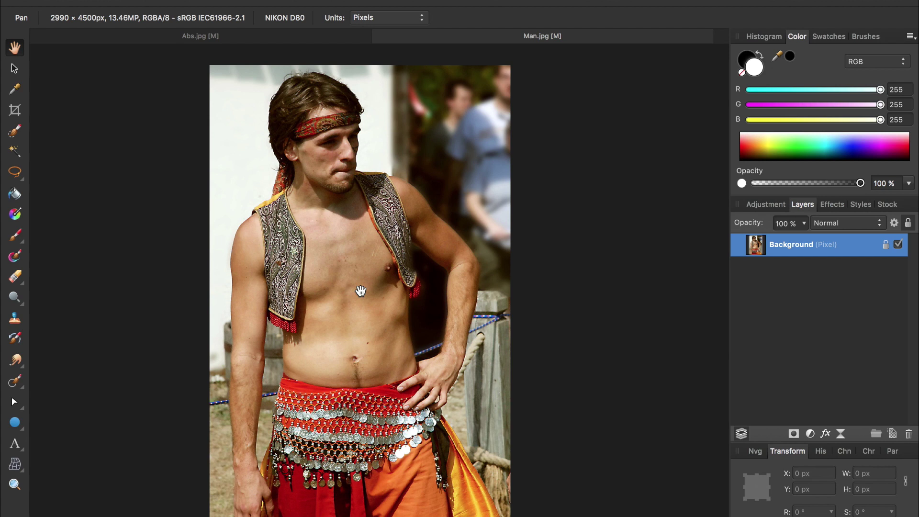
Paste the abs into Man.jpg, then move, enlarge, stretch and tilt them over his belly
key(super+v)
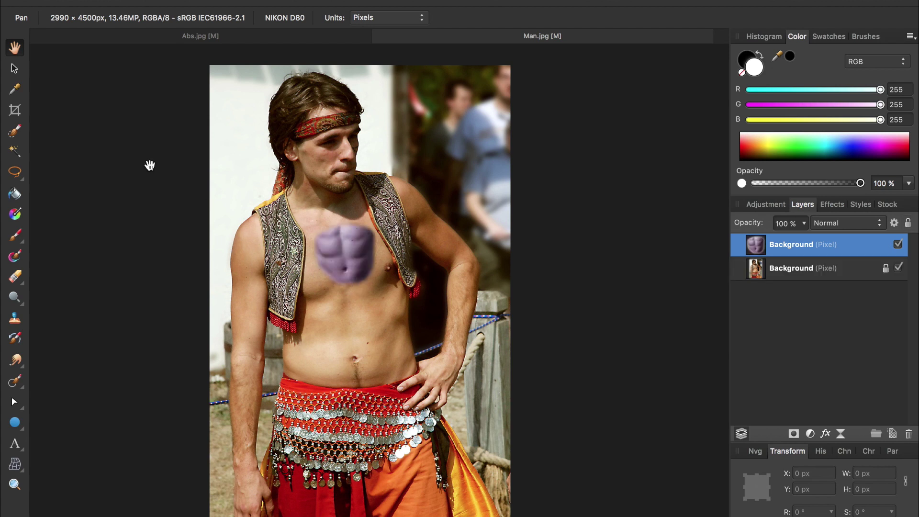
click(12, 71)
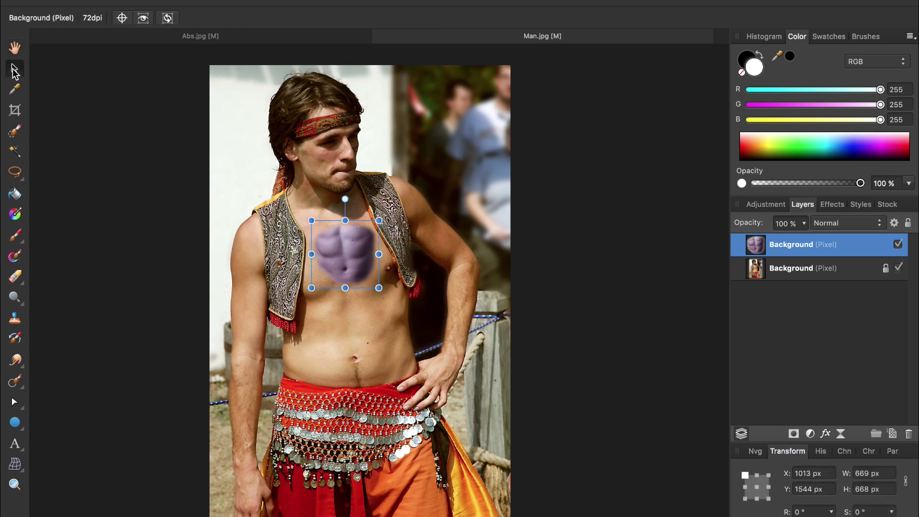
drag(344, 255, 360, 339)
drag(330, 307, 352, 328)
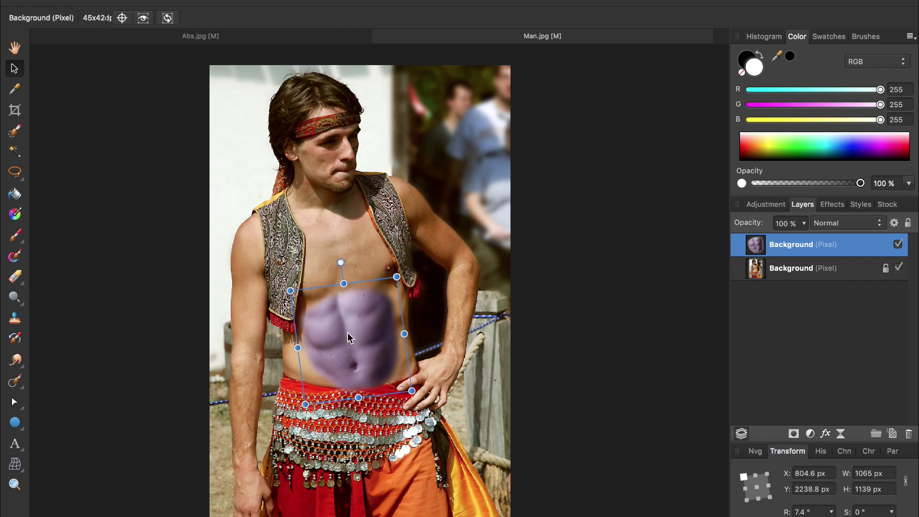
drag(360, 392, 360, 398)
drag(340, 263, 348, 263)
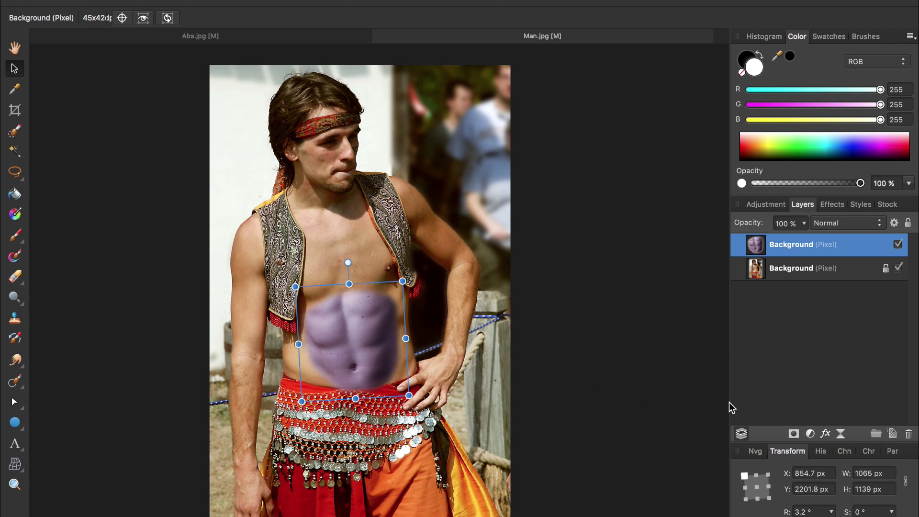
click(810, 433)
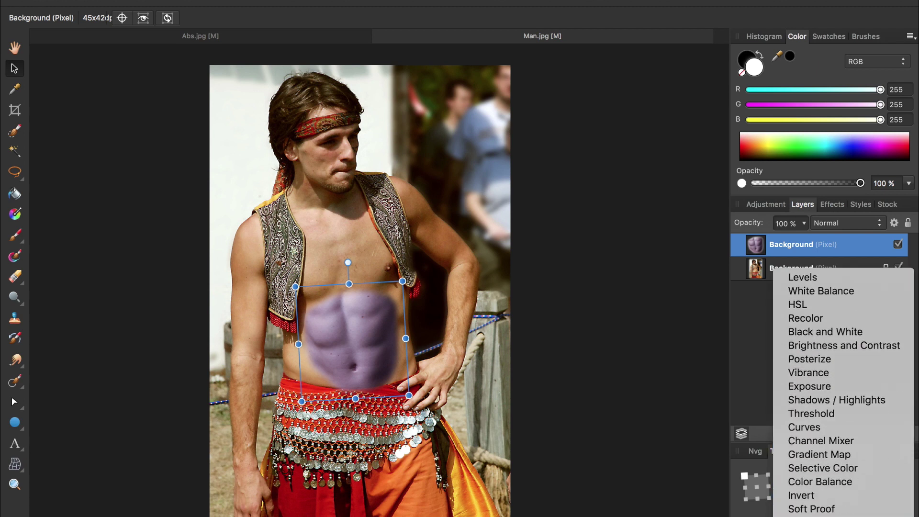
Add an orange Lens Filter with a softened colour and 90% optical density
scroll(813, 507, down, 2)
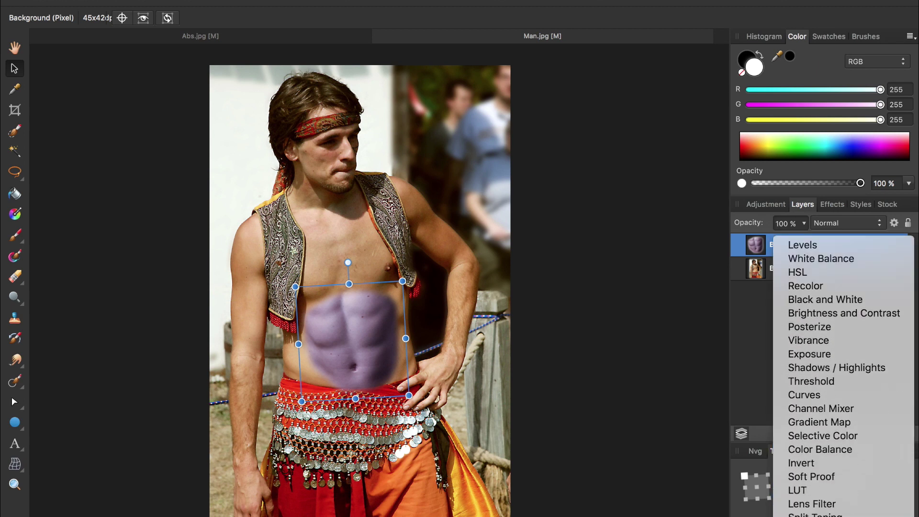
click(813, 504)
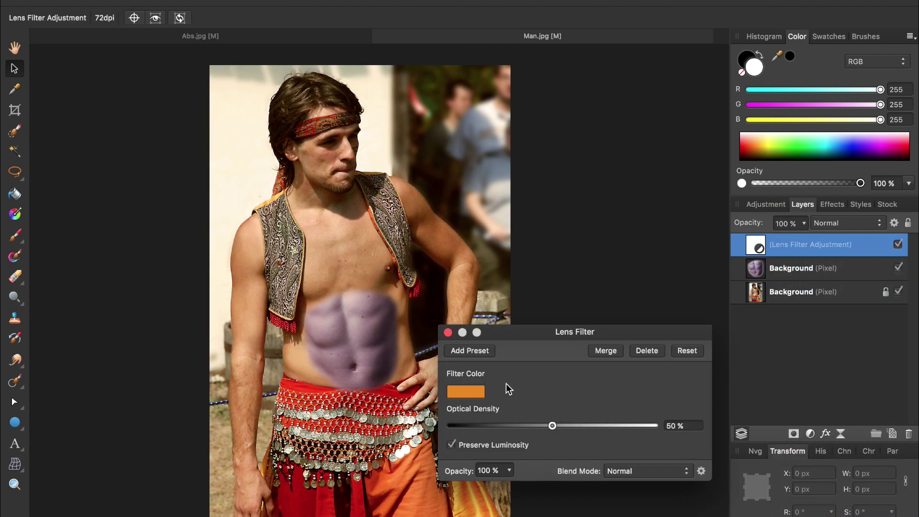
click(472, 393)
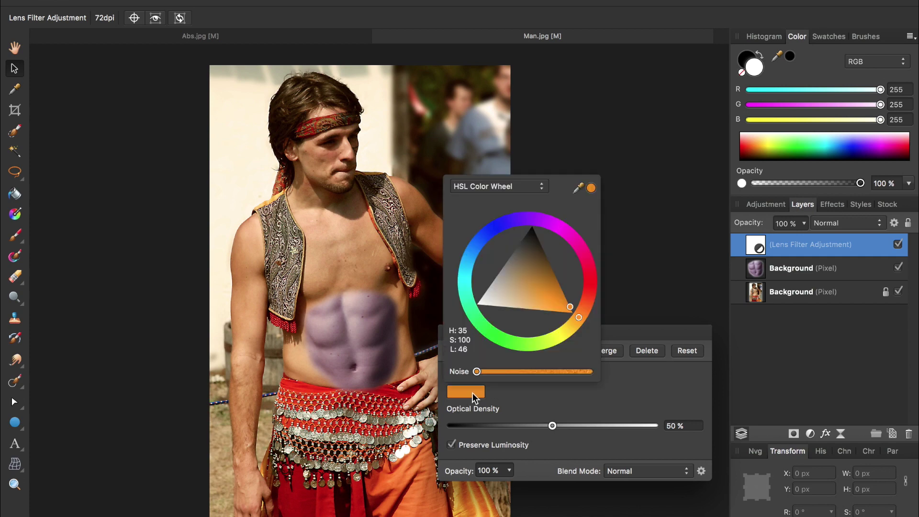
drag(570, 307, 555, 303)
click(535, 397)
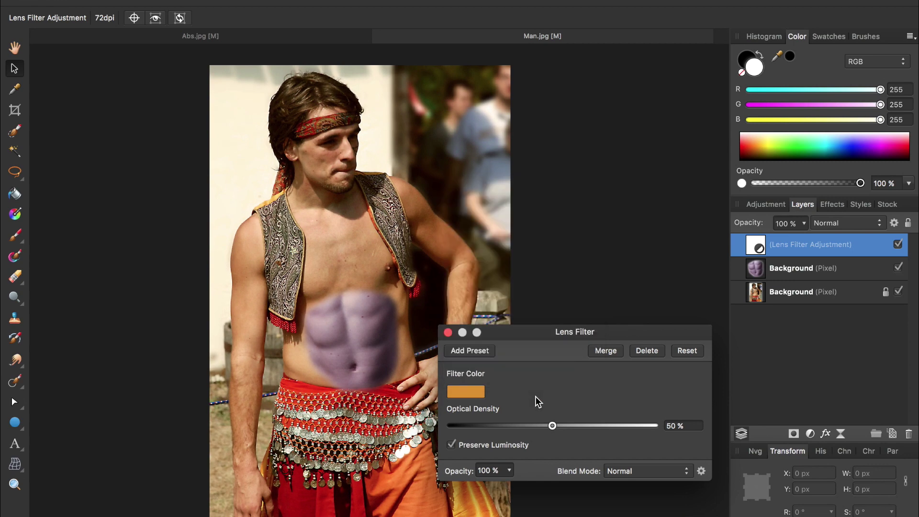
drag(552, 426, 634, 433)
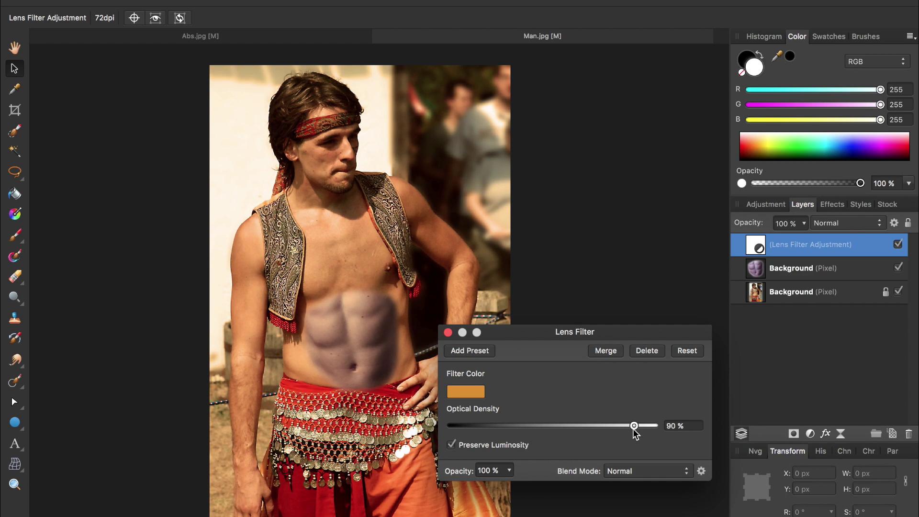
Nest the Lens Filter adjustment inside the pasted abs layer so it tints only them
click(448, 333)
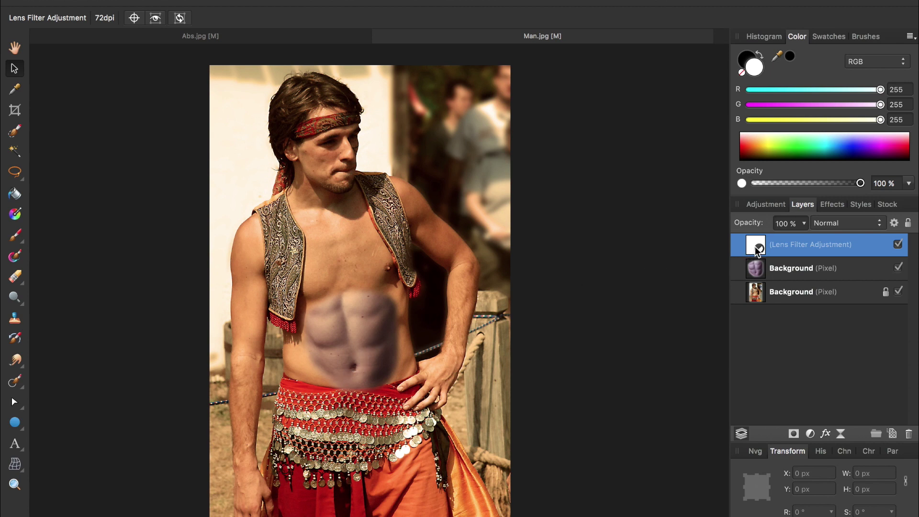
drag(754, 246, 771, 280)
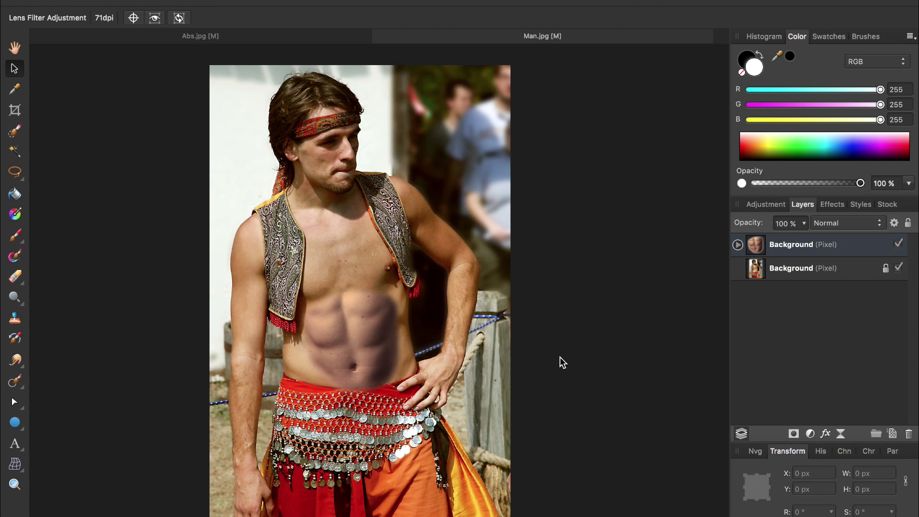
click(809, 432)
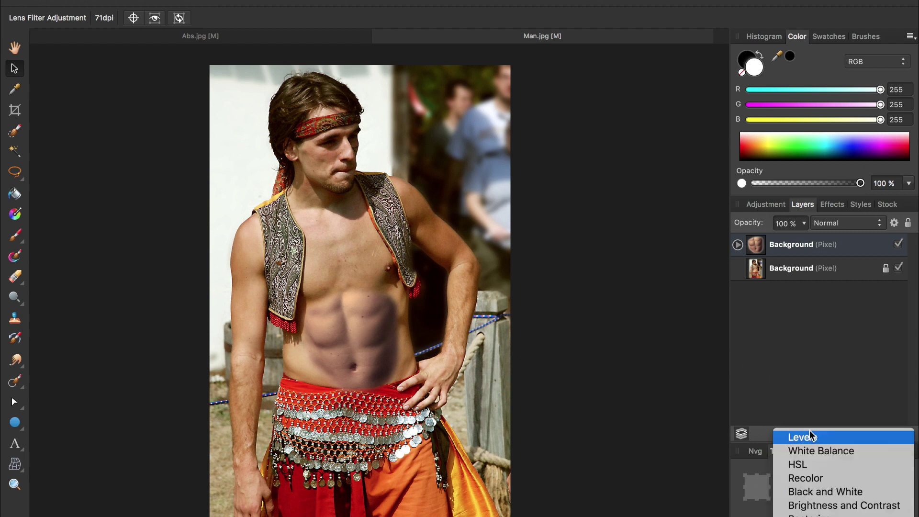
Add a Curves adjustment and nudge the master curve's midtones
scroll(811, 482, down, 5)
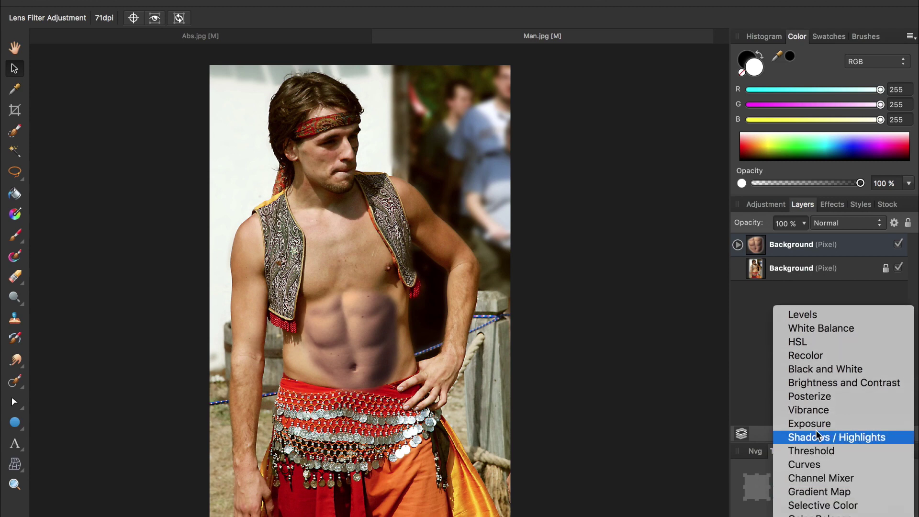
click(804, 464)
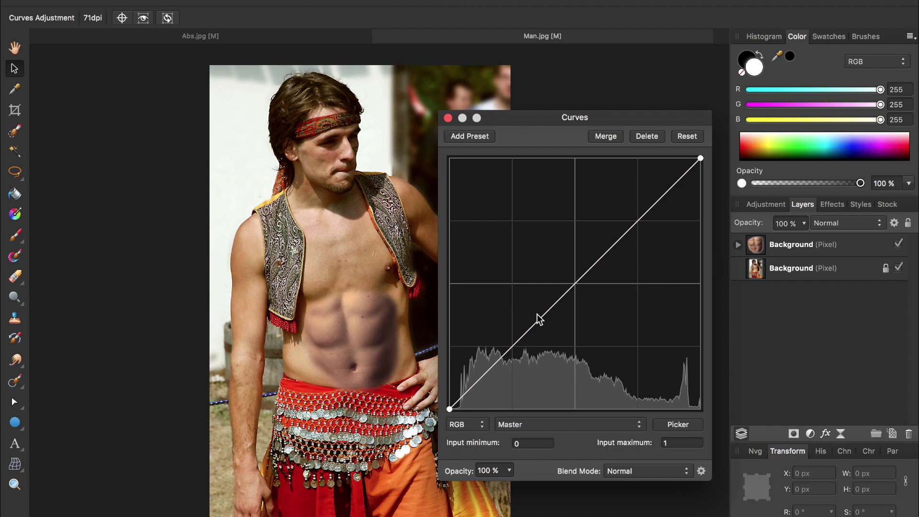
drag(576, 284, 572, 281)
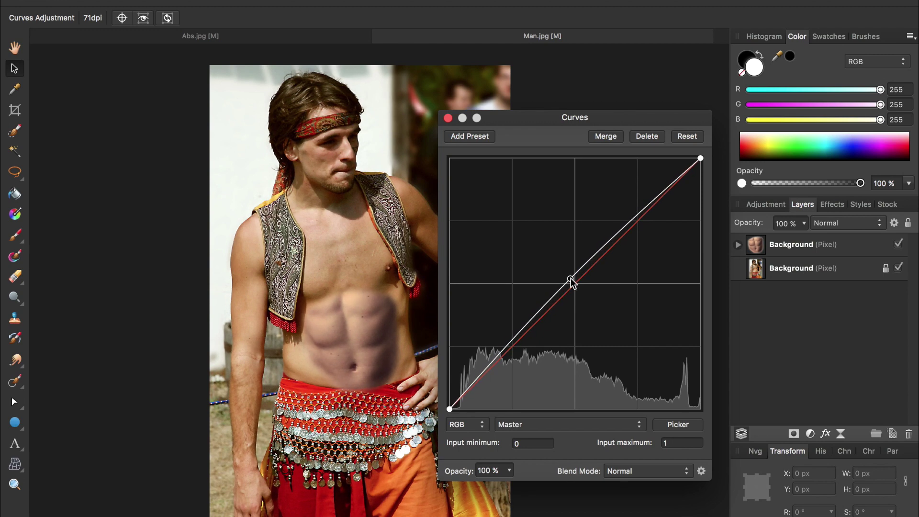
Pull the Green curve down, then lower the Blue curve slightly to warm the abs
click(553, 425)
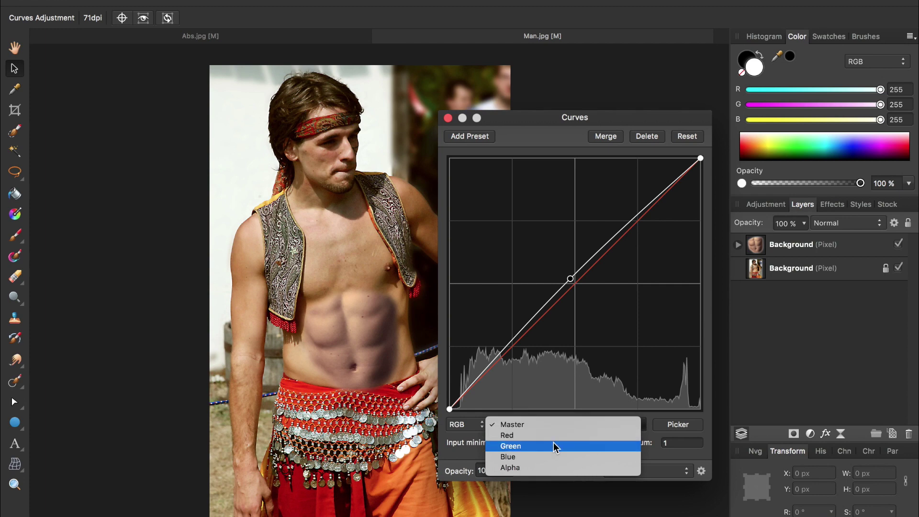
click(553, 443)
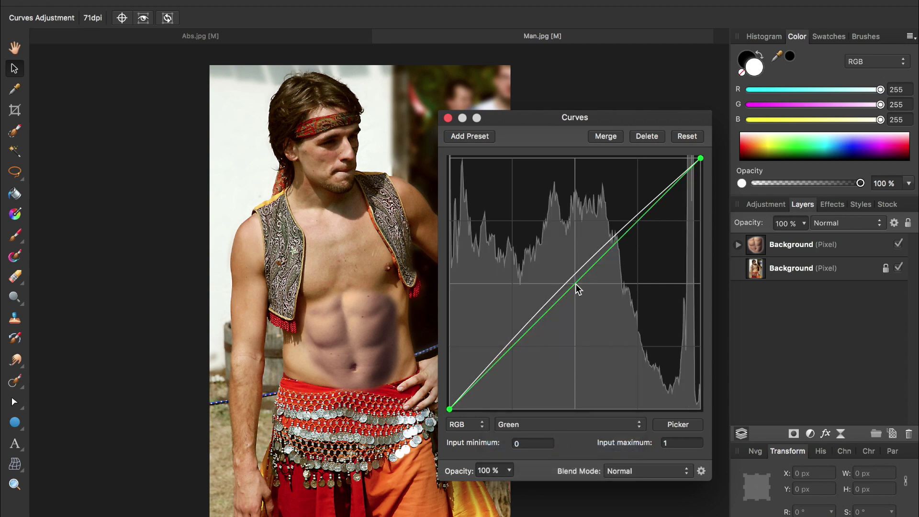
mouse_move(575, 283)
mouse_down()
mouse_move(582, 294)
mouse_move(574, 281)
mouse_up()
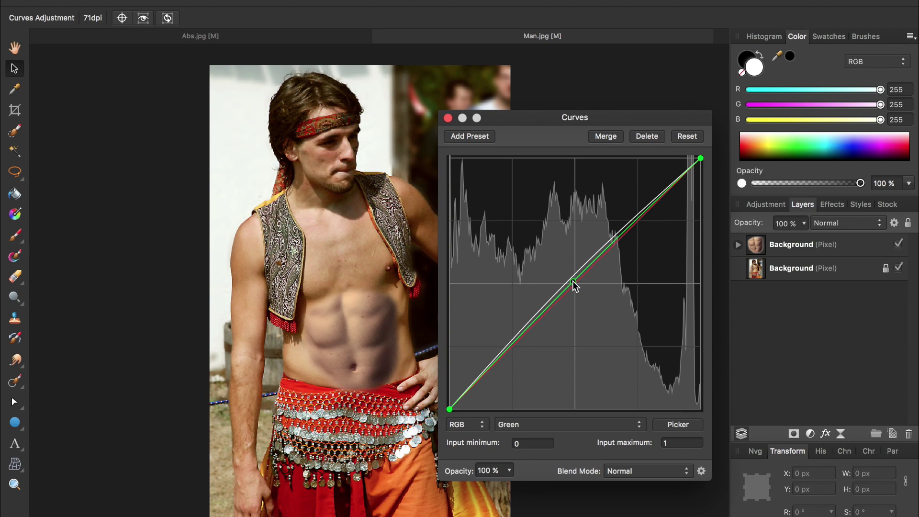
click(536, 424)
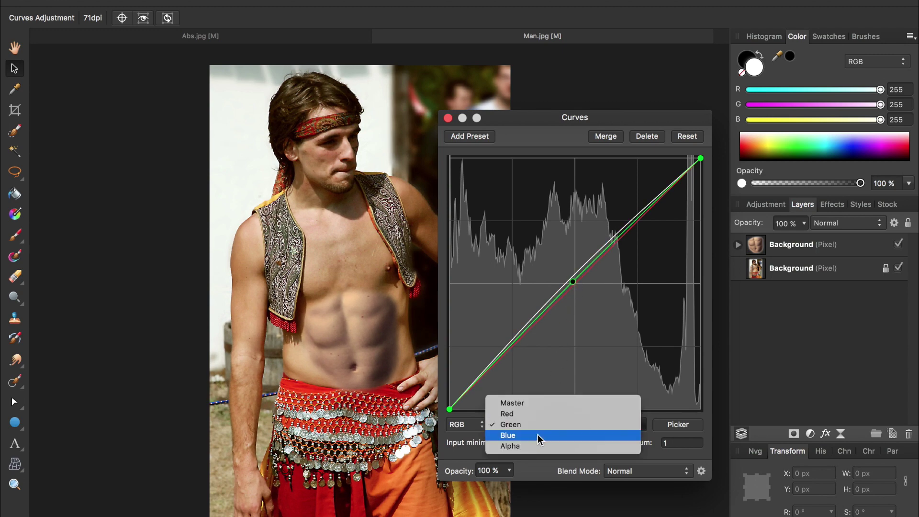
click(538, 435)
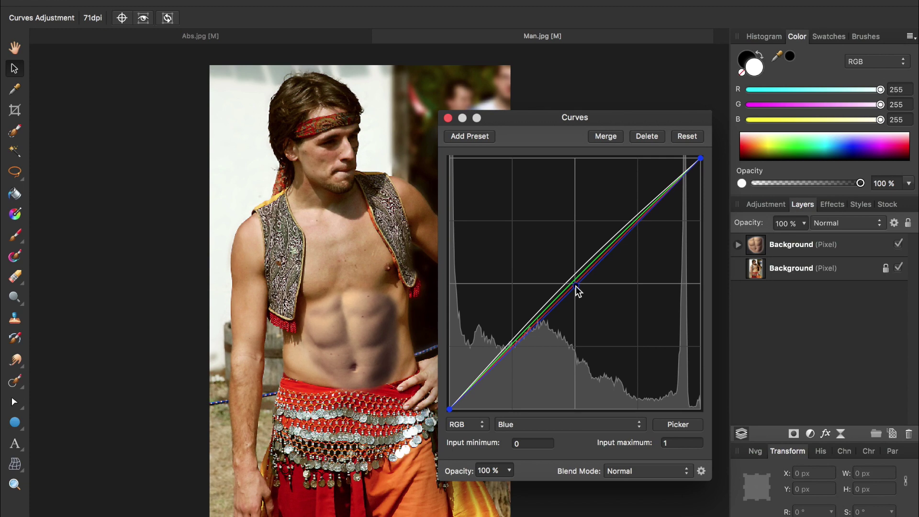
drag(575, 286, 576, 289)
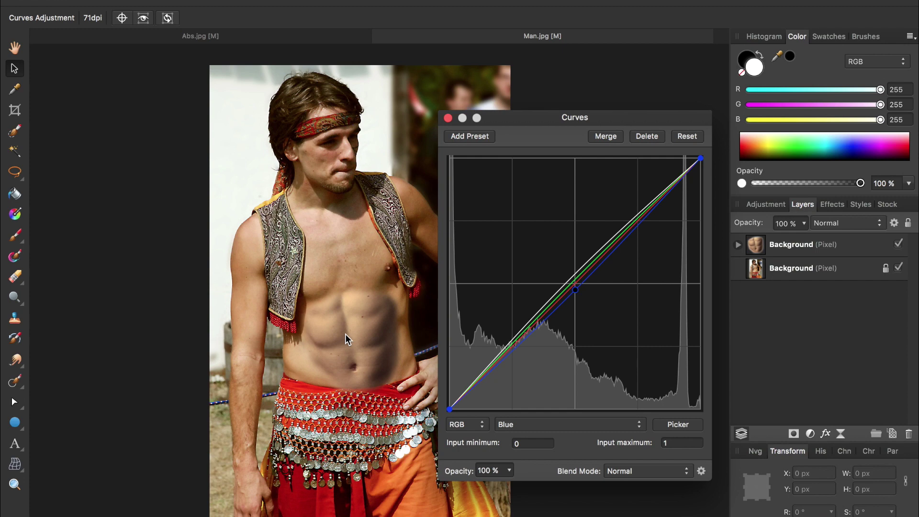
click(448, 119)
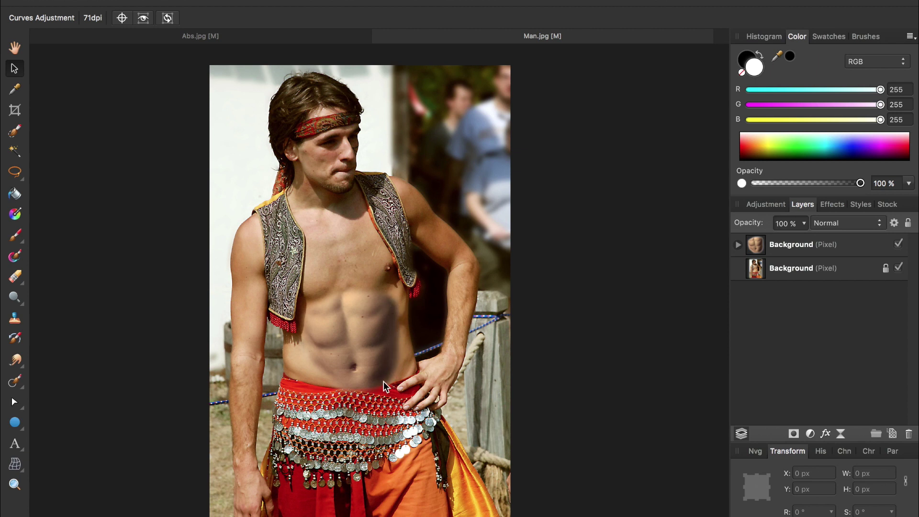
Add a second Curves adjustment with the master curve bent up to brighten the abs
click(810, 433)
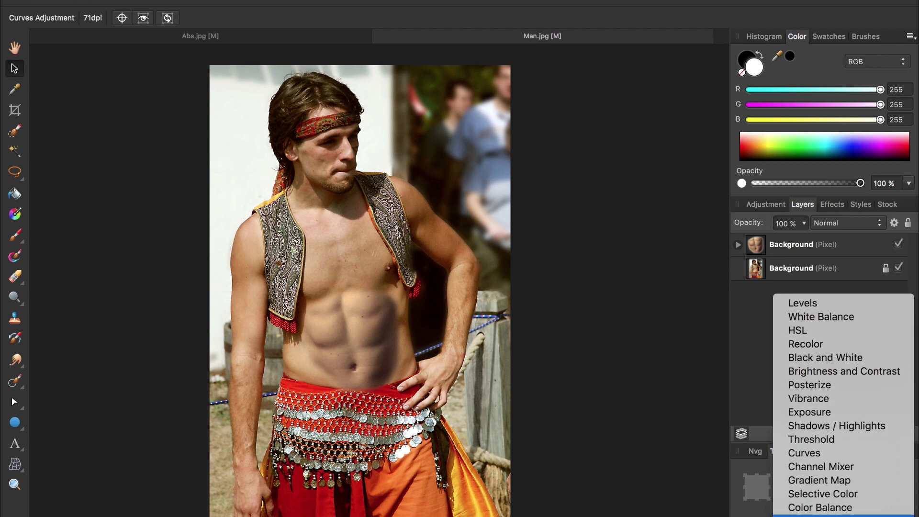
click(817, 456)
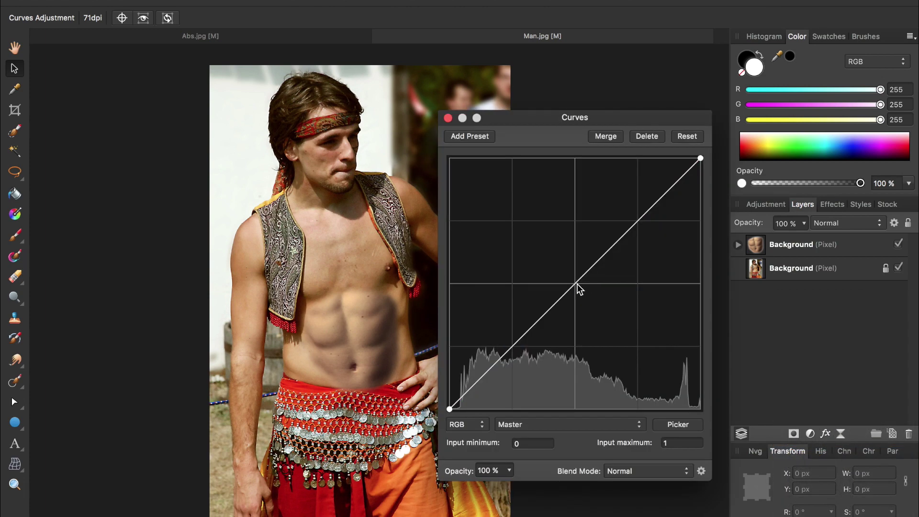
drag(576, 289, 563, 273)
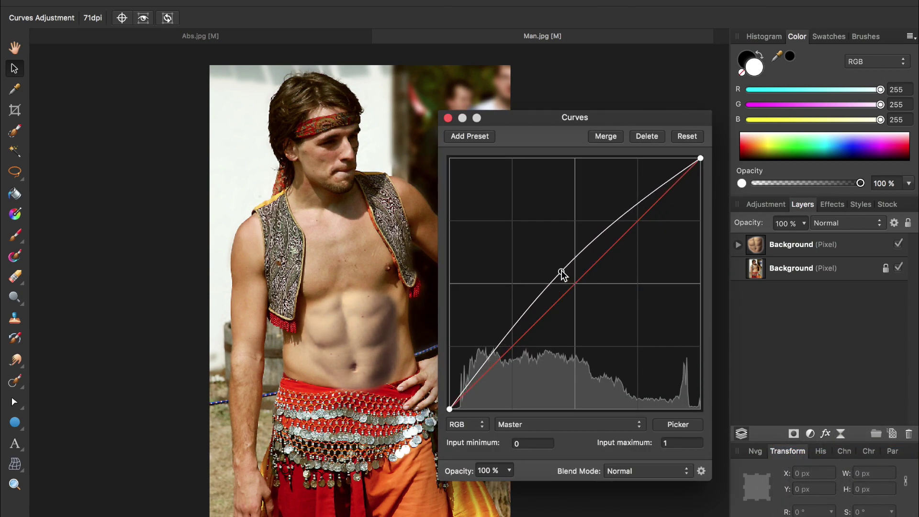
click(448, 118)
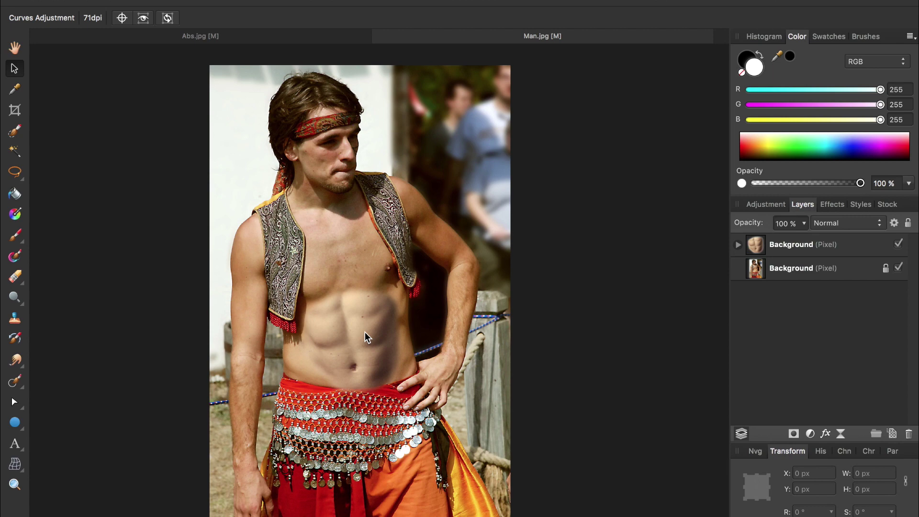
Switch to the Paint Brush and make white the painting colour for a soft 821 px brush
click(388, 350)
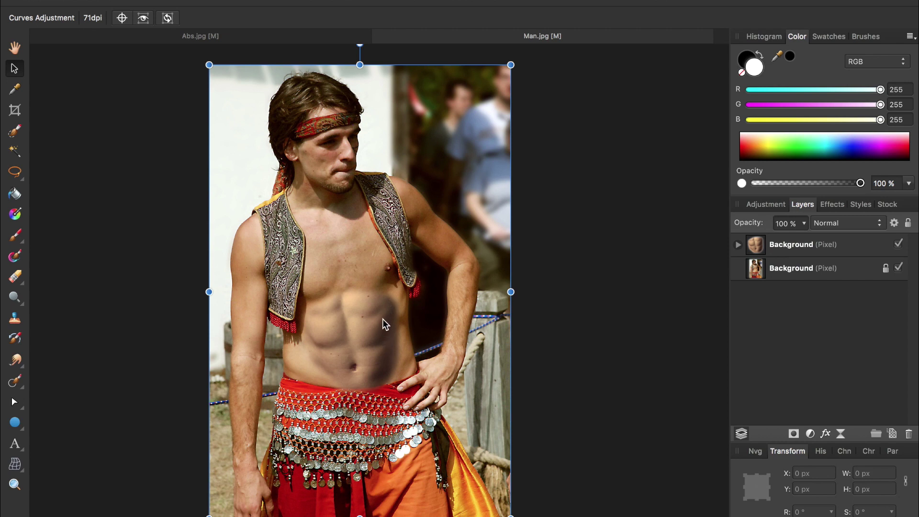
key(b)
key(x)
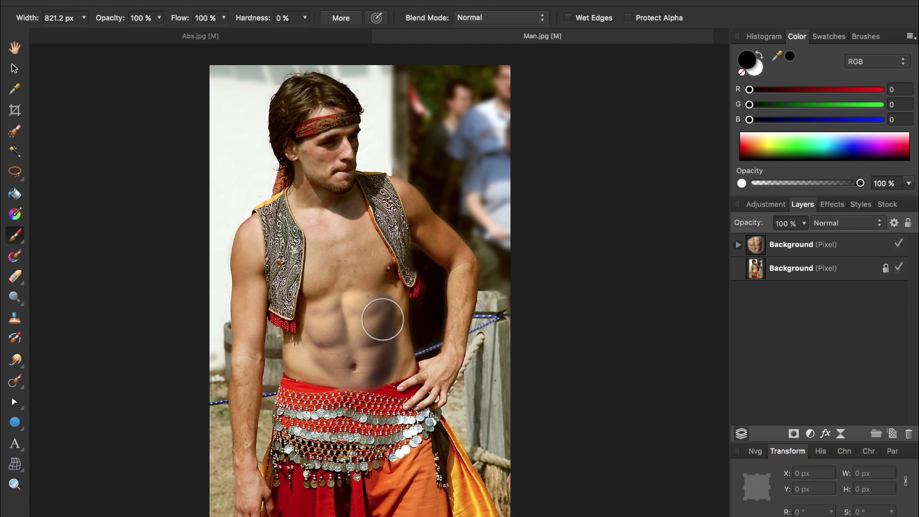
click(760, 55)
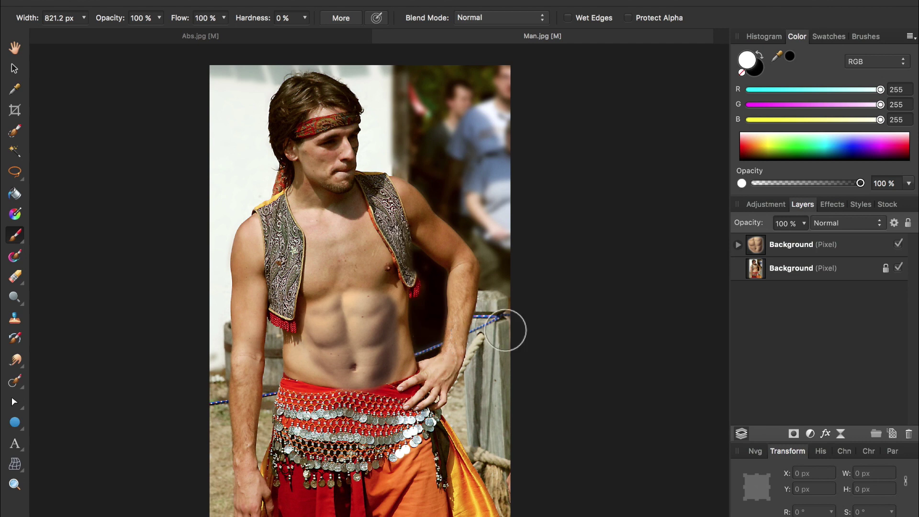
Expand the abs layer and toggle both Curves and the Lens Filter off and on to compare
click(739, 245)
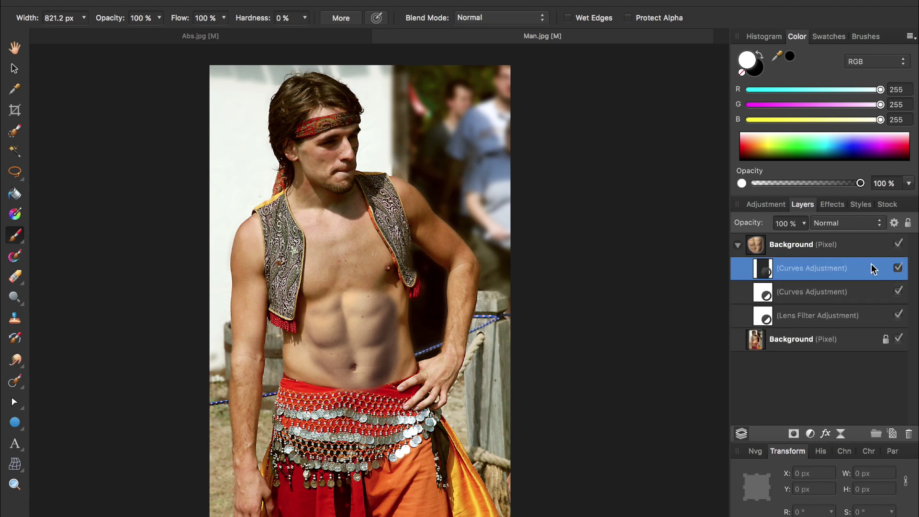
click(898, 269)
click(899, 269)
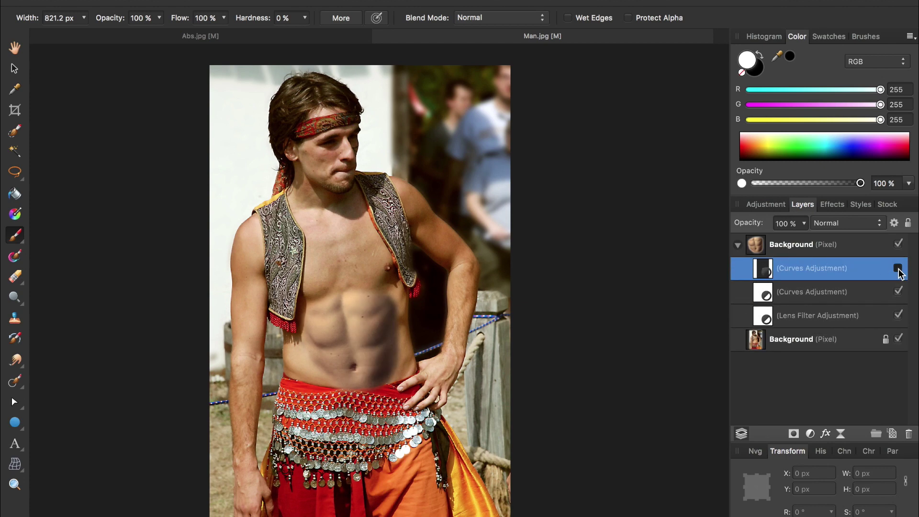
click(899, 293)
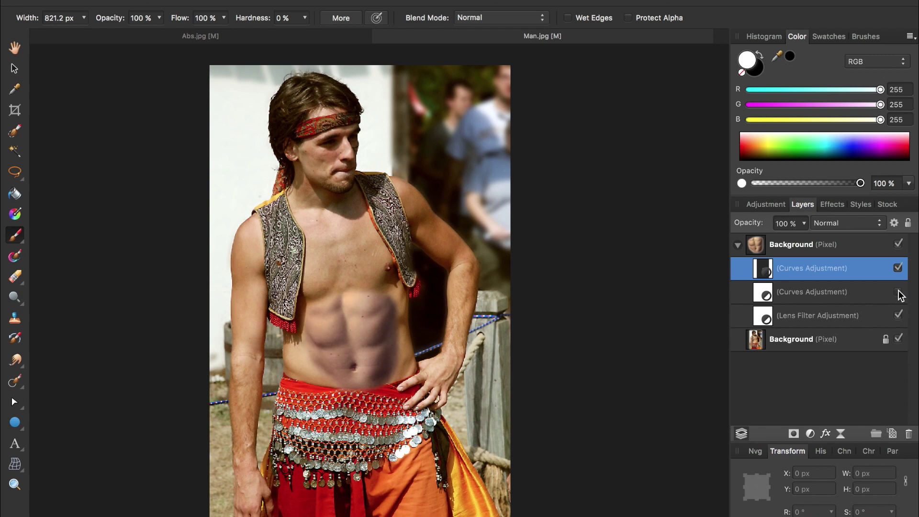
click(898, 292)
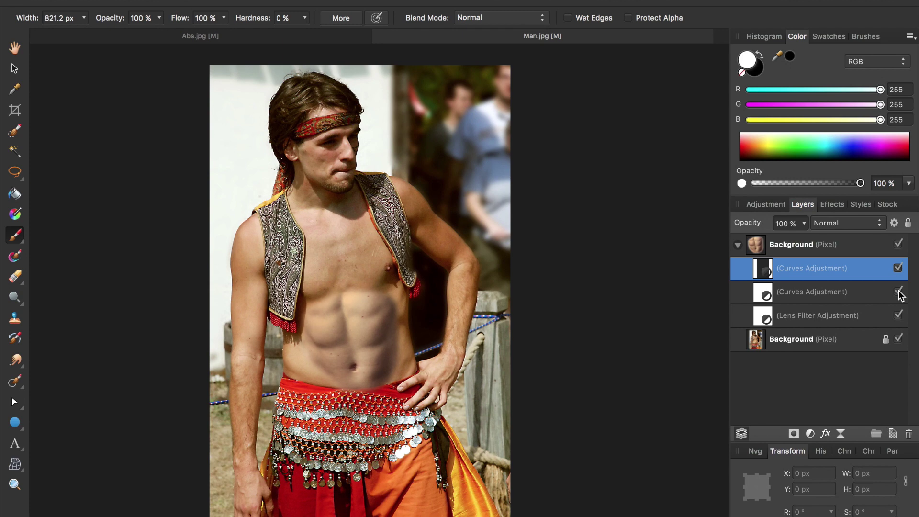
click(899, 316)
click(900, 316)
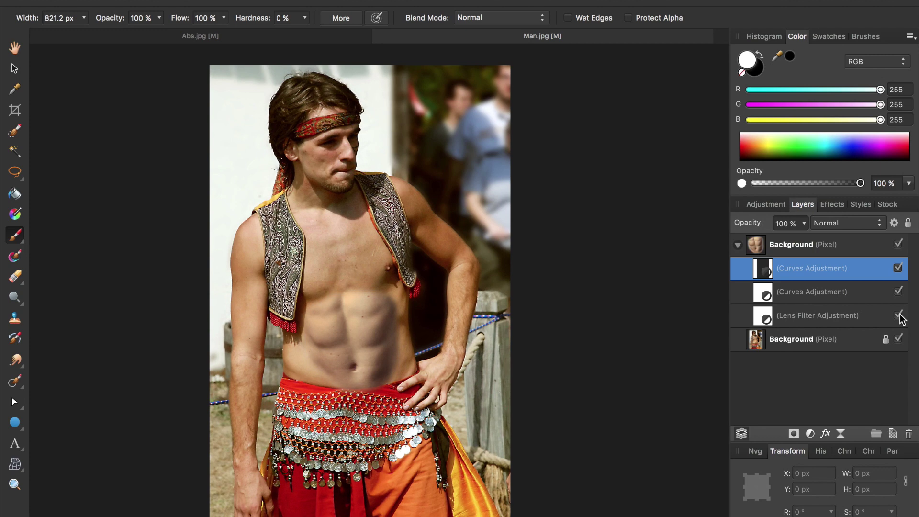